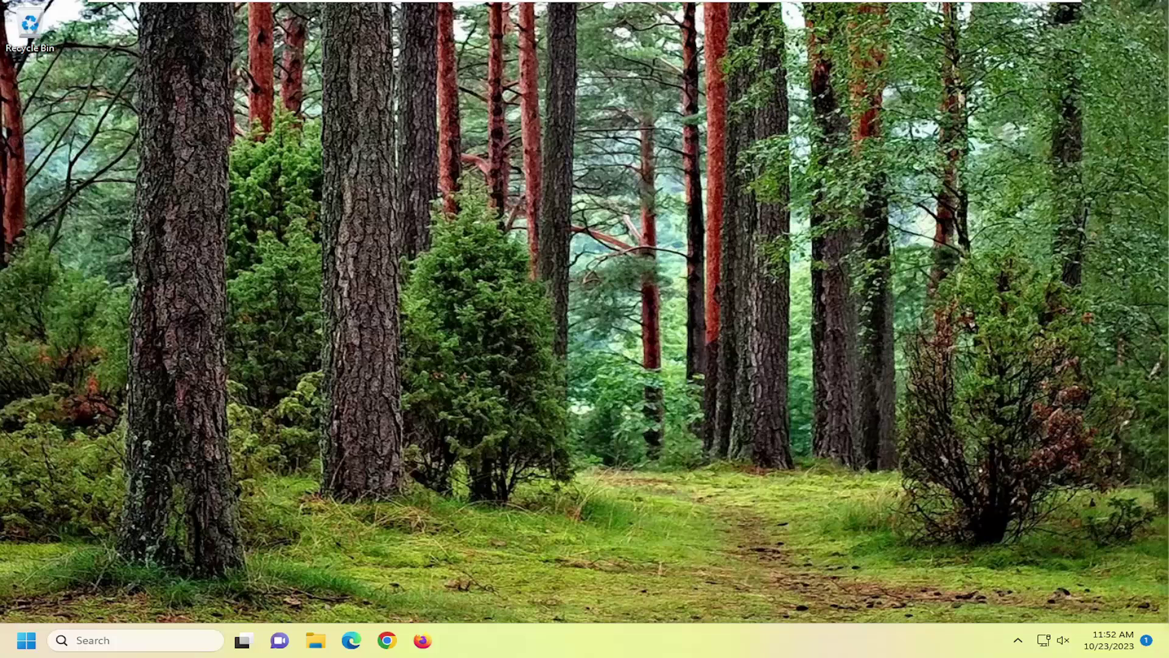
# Launch Settings from Windows search and go to the Time & language page.
pyautogui.click(135, 640)
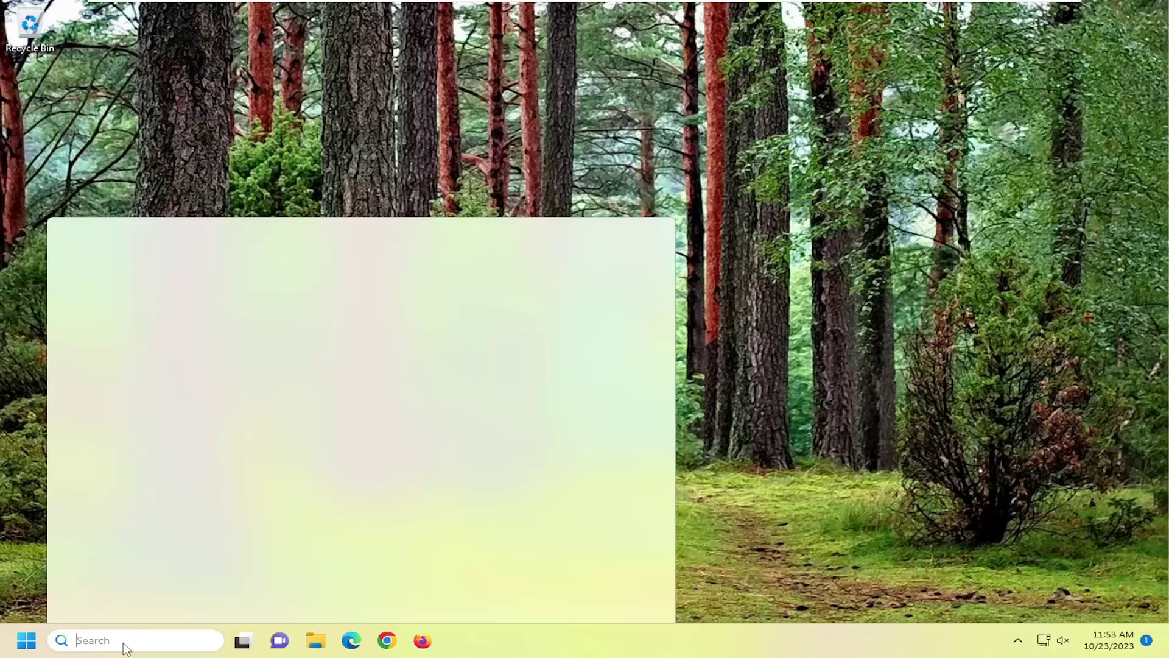
pyautogui.write('settings')
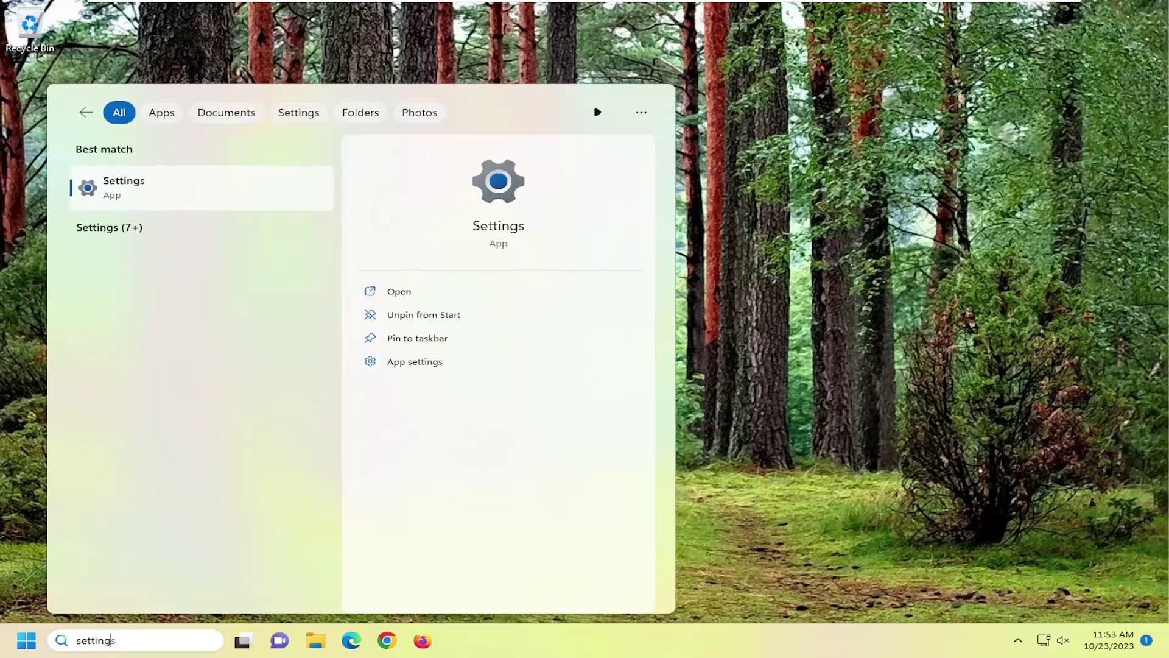
pyautogui.click(142, 199)
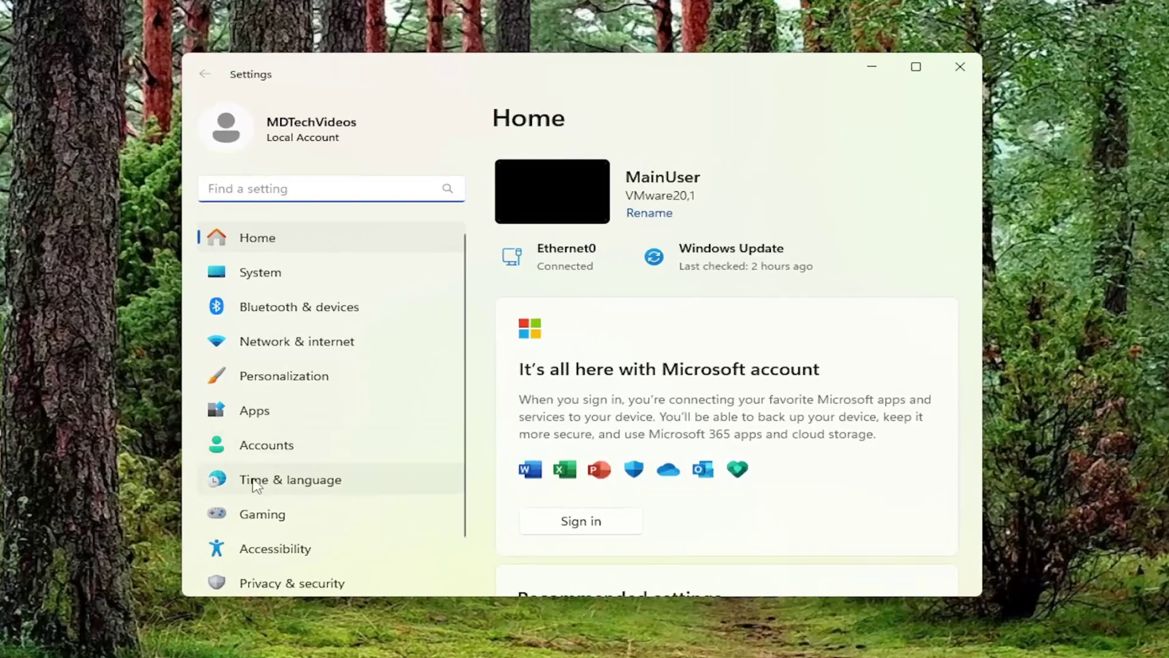
pyautogui.click(274, 480)
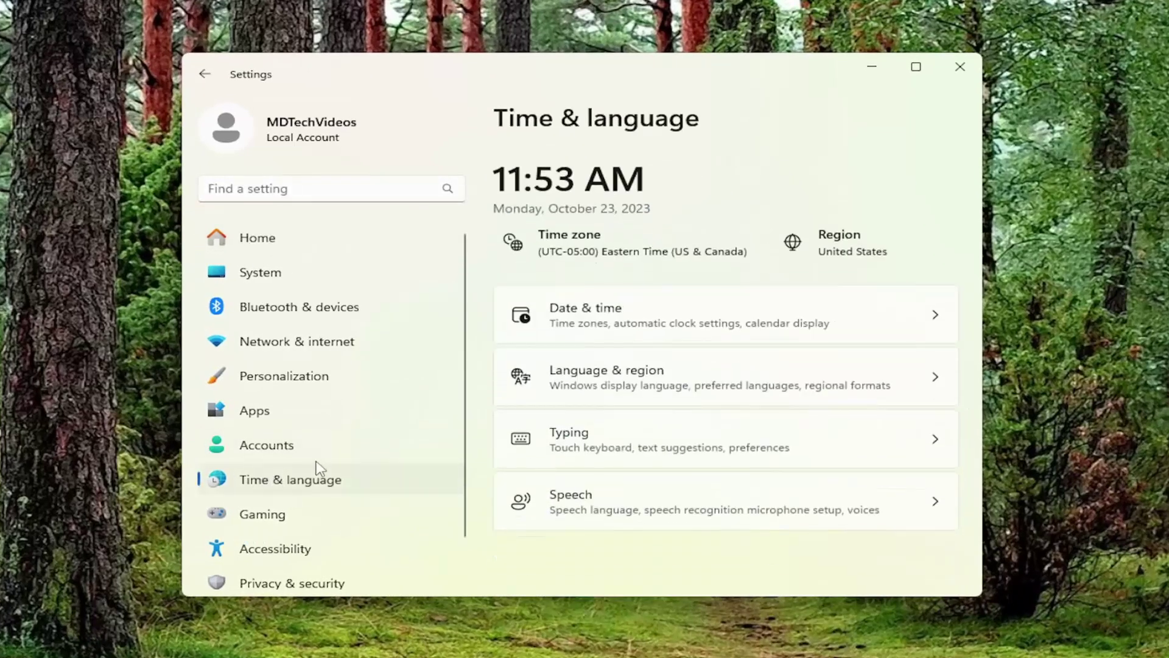
# Open Language & region and check that English (United States) is the only display language.
pyautogui.click(622, 380)
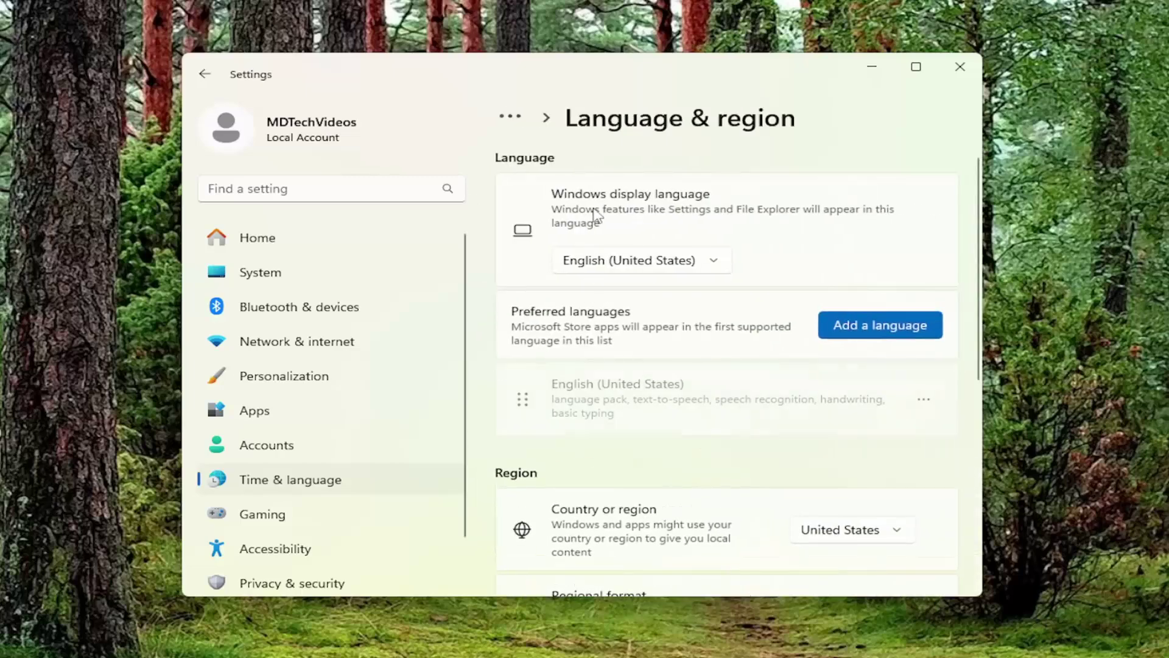
pyautogui.click(711, 263)
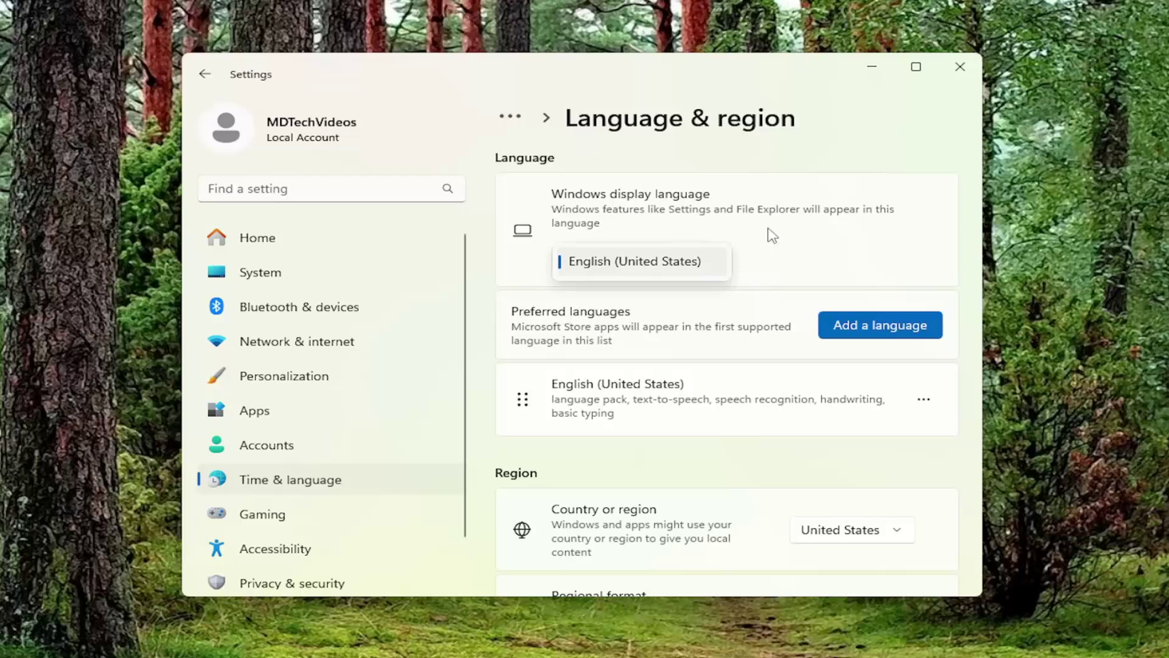
pyautogui.click(822, 240)
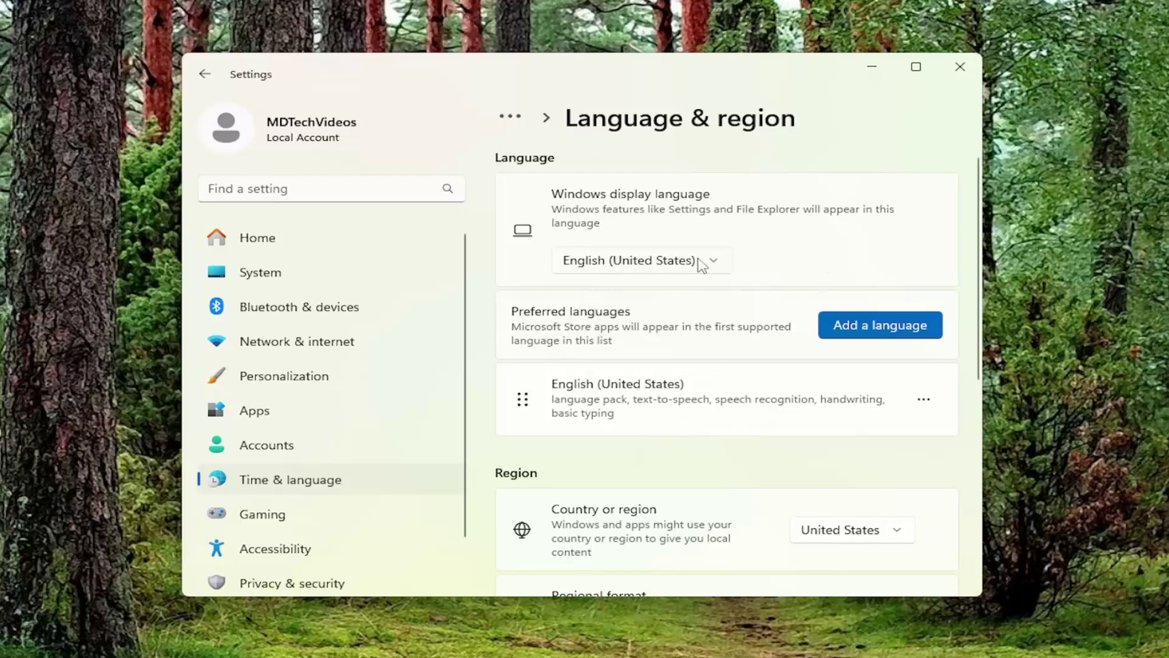
pyautogui.click(664, 260)
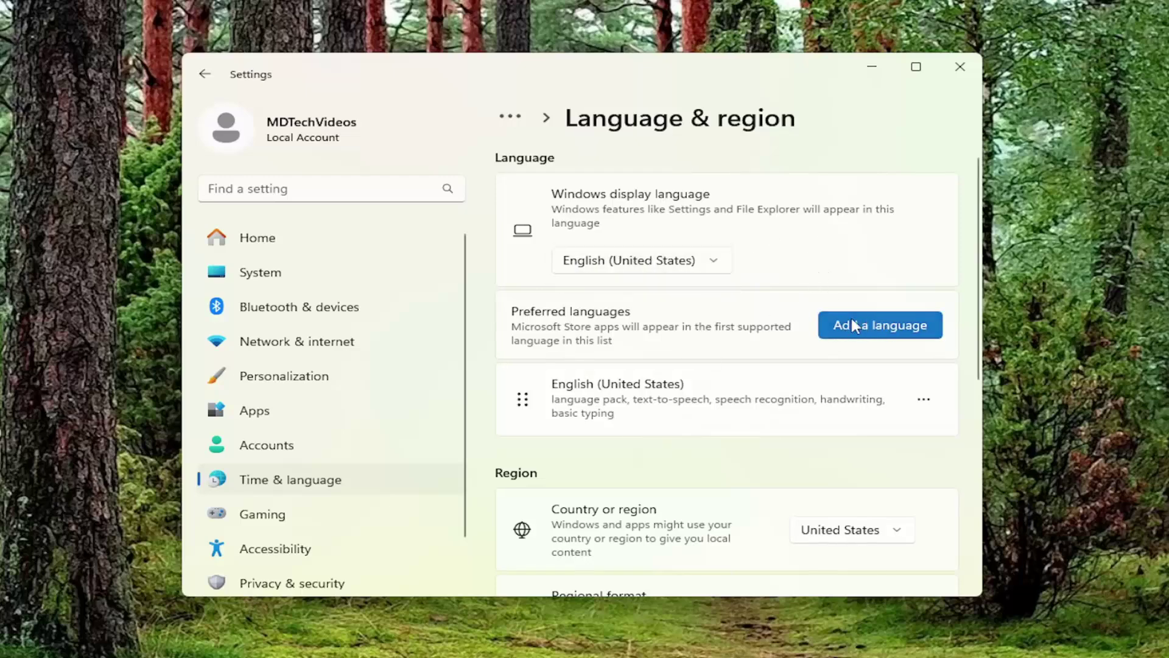
# Add English (Australia) as a new preferred language and continue to its install options.
pyautogui.click(871, 331)
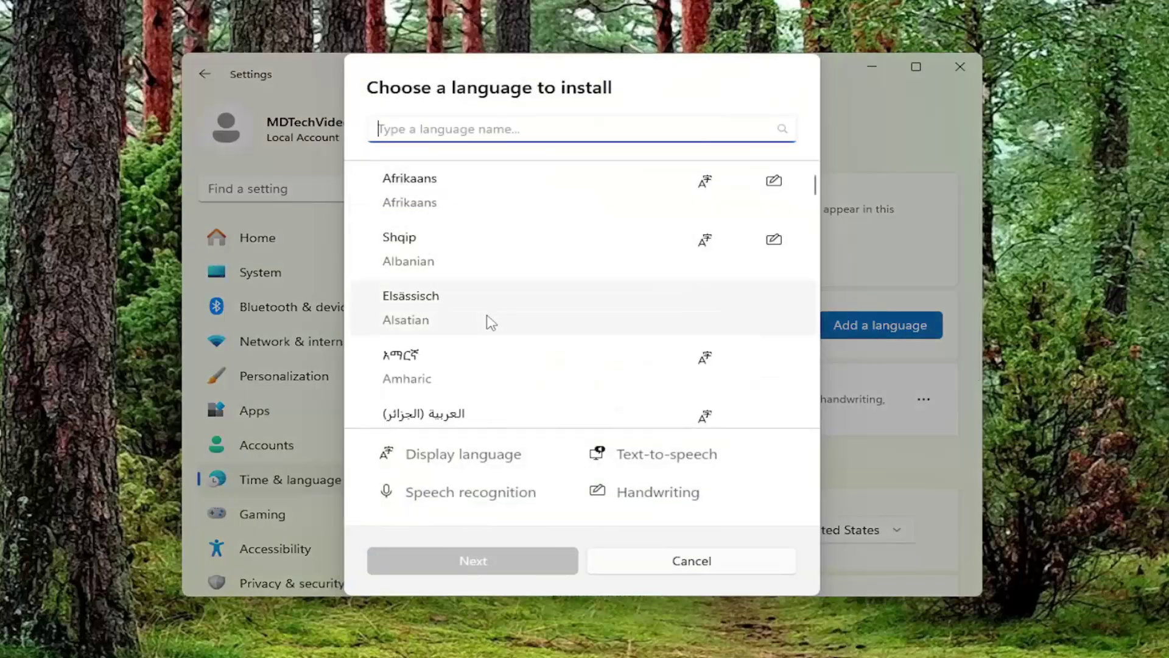
pyautogui.scroll(-3, 484, 320)
pyautogui.scroll(-1, 457, 298)
pyautogui.scroll(-2, 456, 298)
pyautogui.scroll(-3, 457, 299)
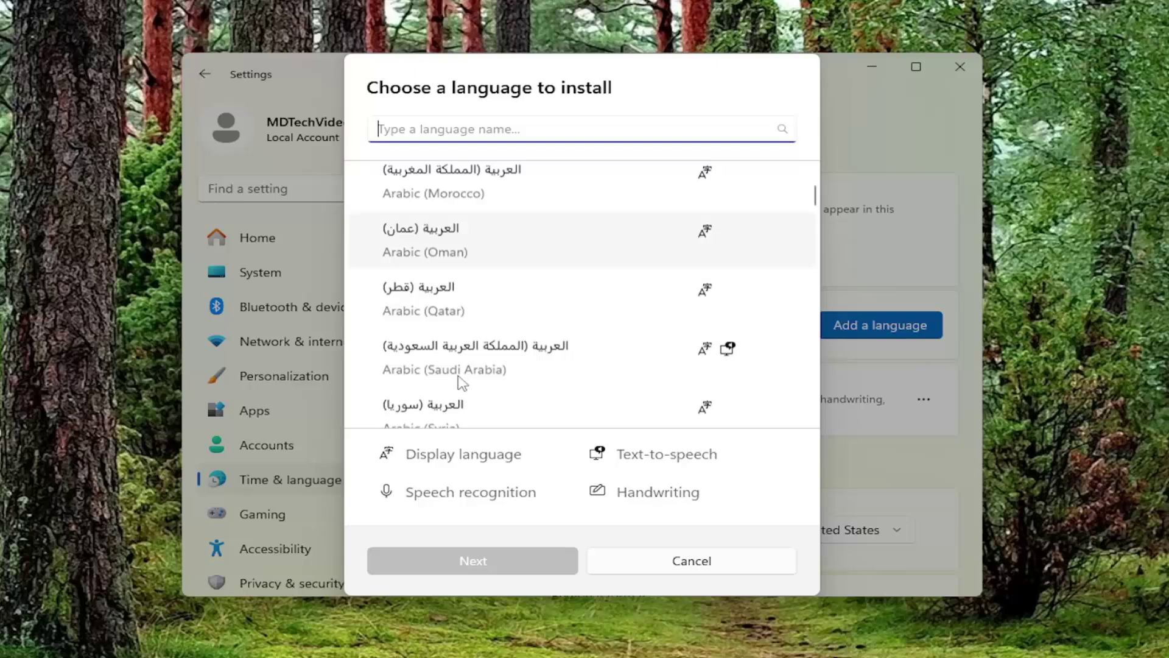
pyautogui.write('eng')
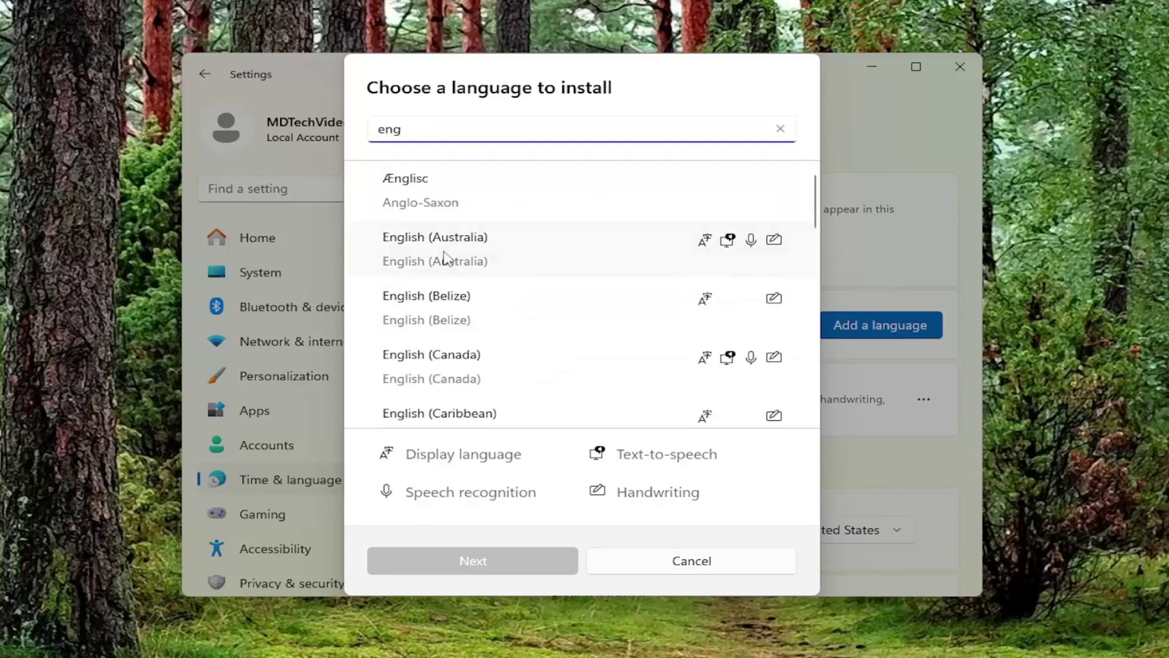
pyautogui.click(448, 255)
pyautogui.click(472, 561)
# Install English (Australia) so it becomes available as a display language.
pyautogui.click(472, 561)
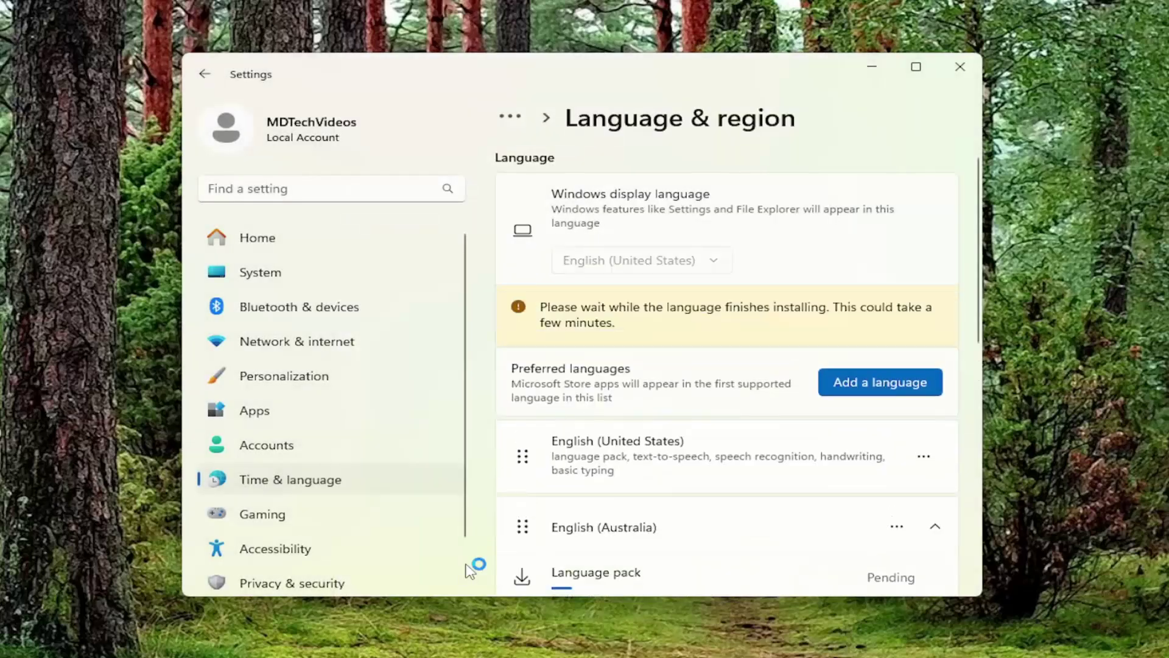
pyautogui.scroll(-1, 726, 420)
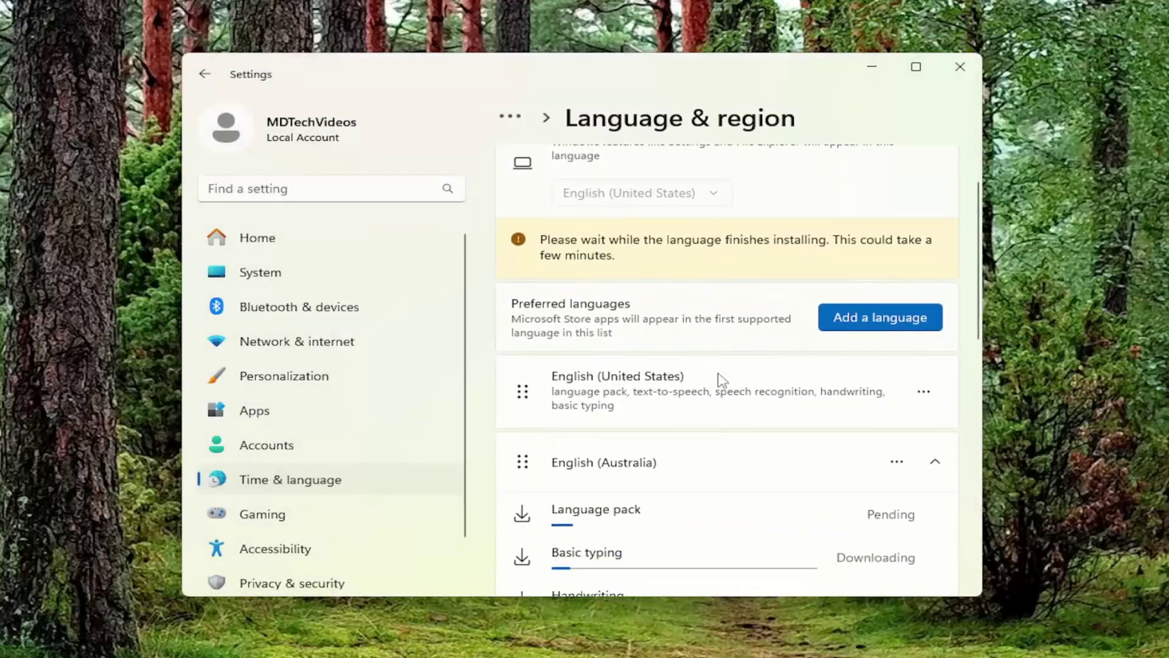
pyautogui.scroll(-2, 722, 385)
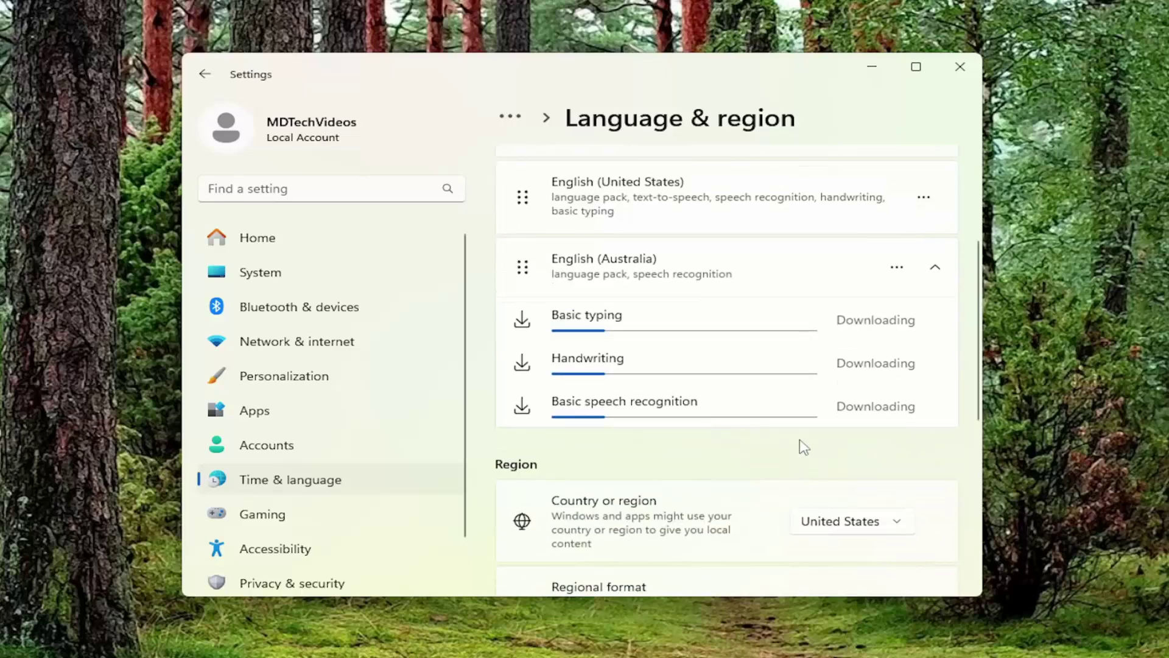
pyautogui.scroll(5, 796, 411)
# Choose English (Australia) as the Windows display language, pending sign-out.
pyautogui.click(714, 262)
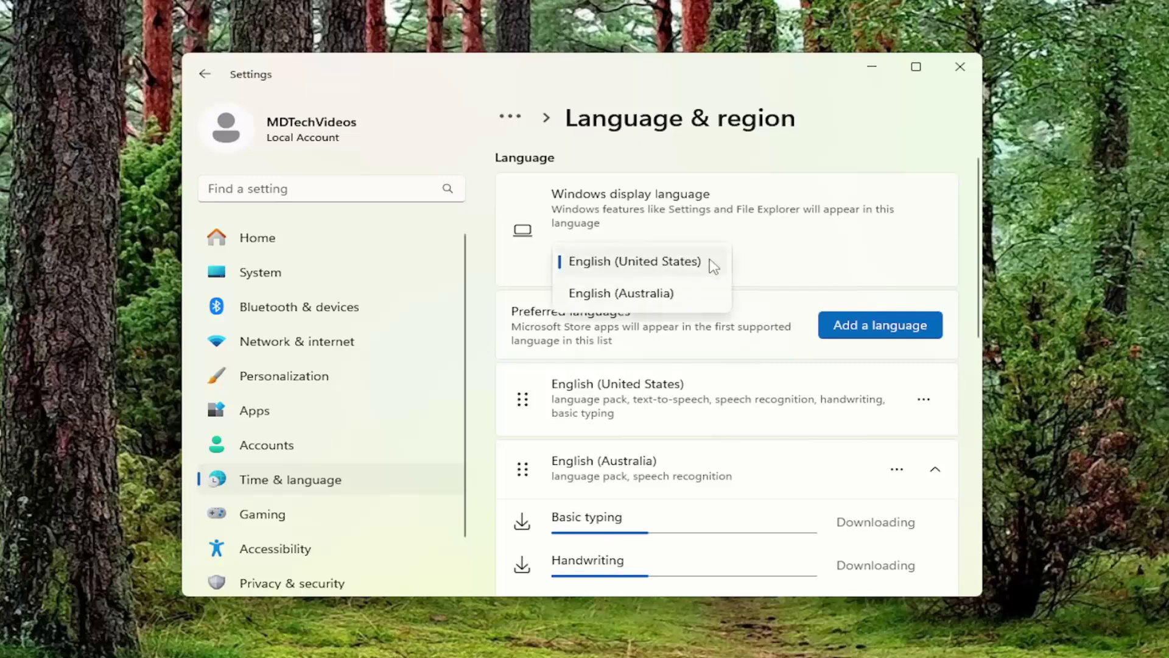
pyautogui.click(808, 266)
pyautogui.click(708, 261)
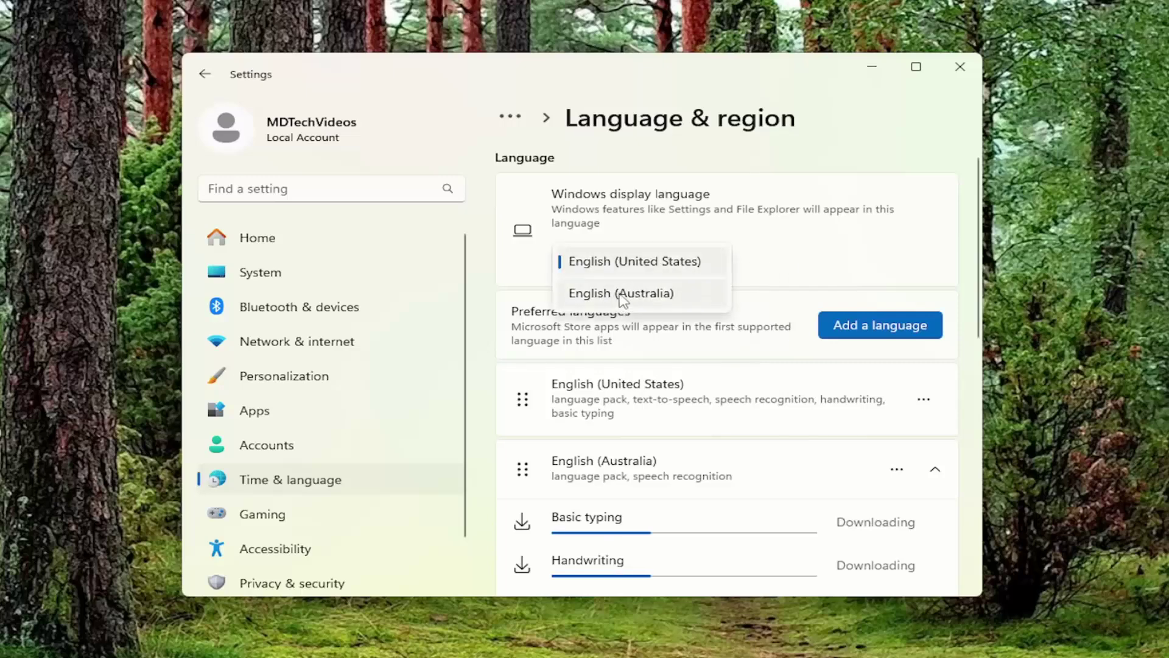
pyautogui.click(621, 294)
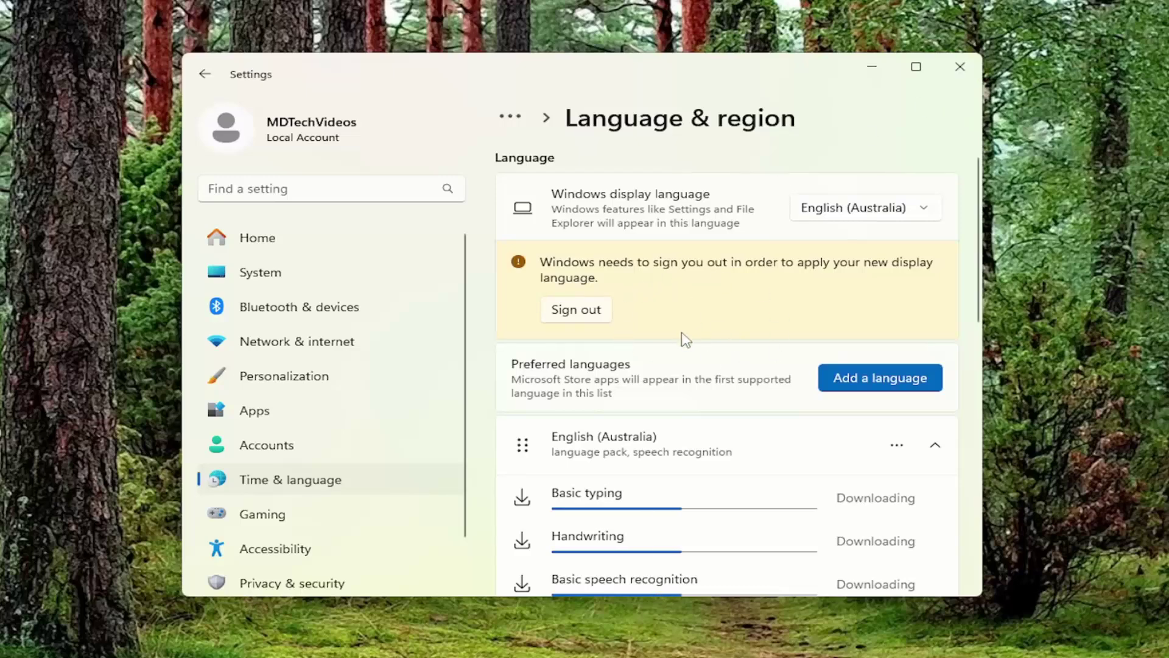
# Set the display language back to English (United States) and confirm removing English (Australia).
pyautogui.click(862, 210)
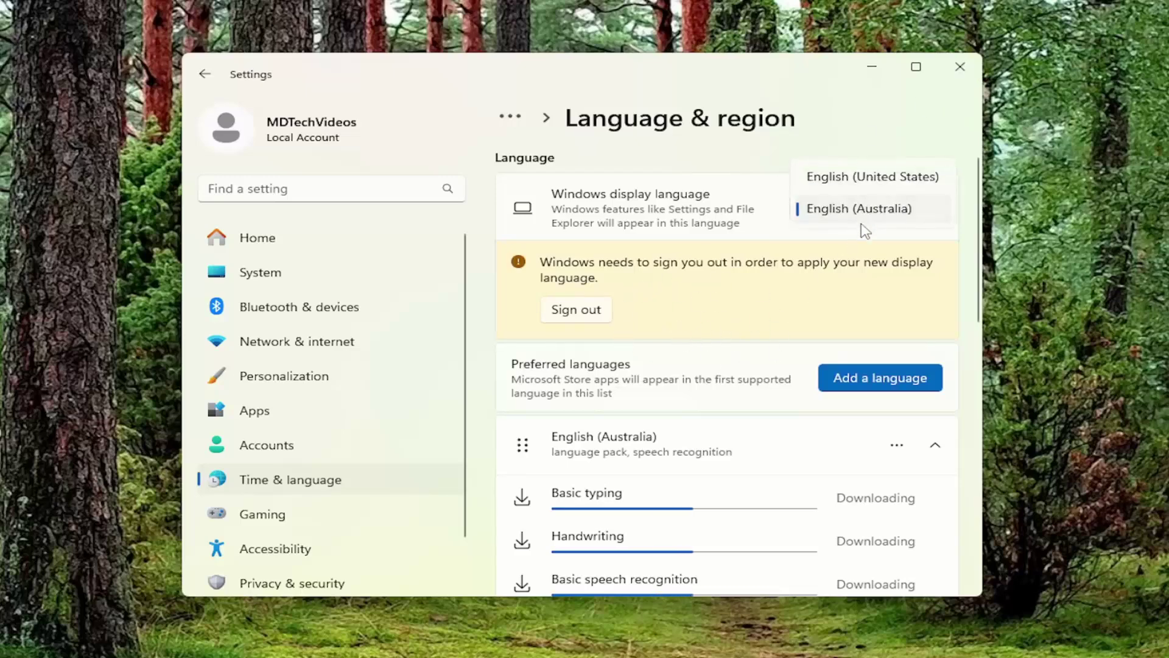
pyautogui.click(853, 179)
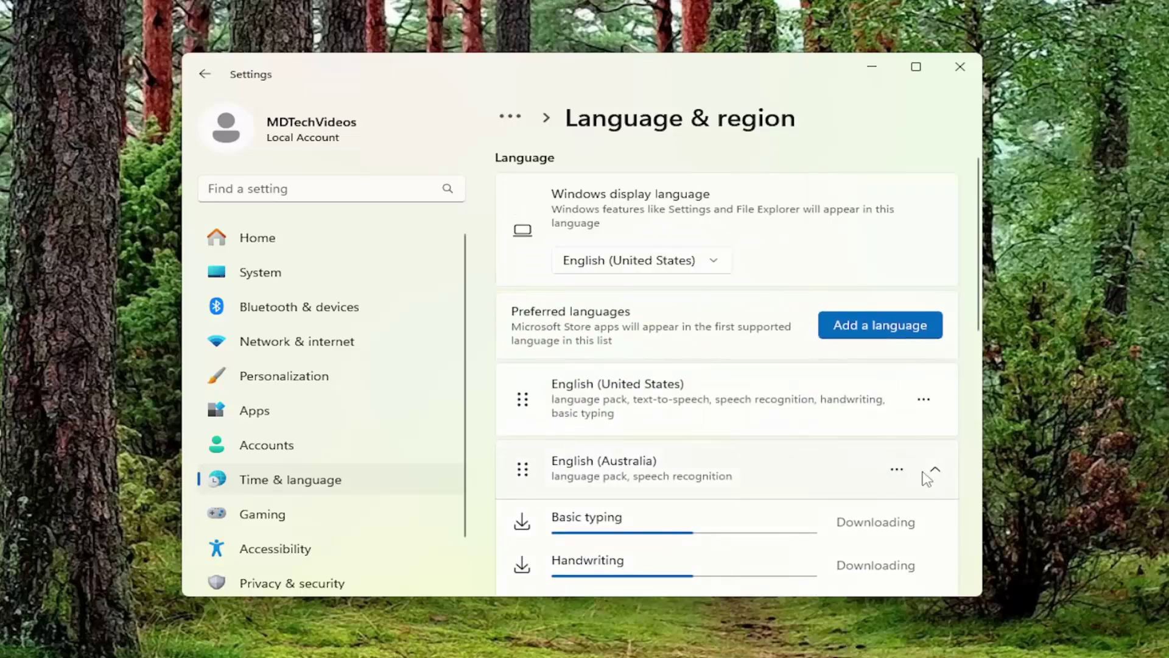
pyautogui.click(899, 470)
pyautogui.click(804, 433)
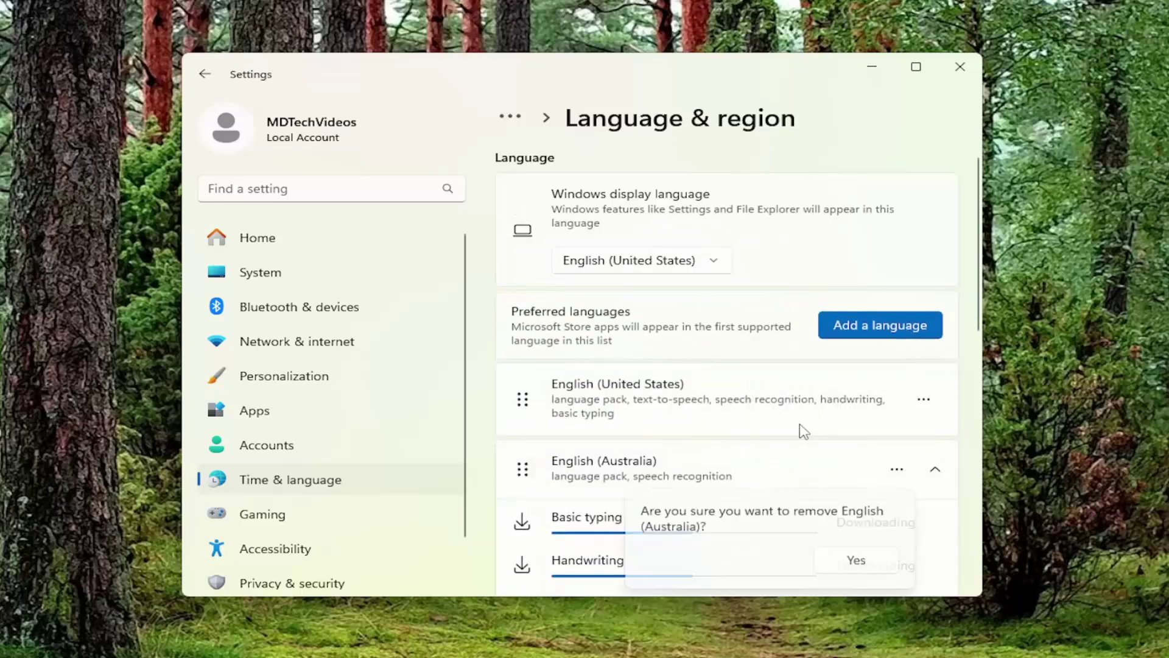
pyautogui.click(853, 557)
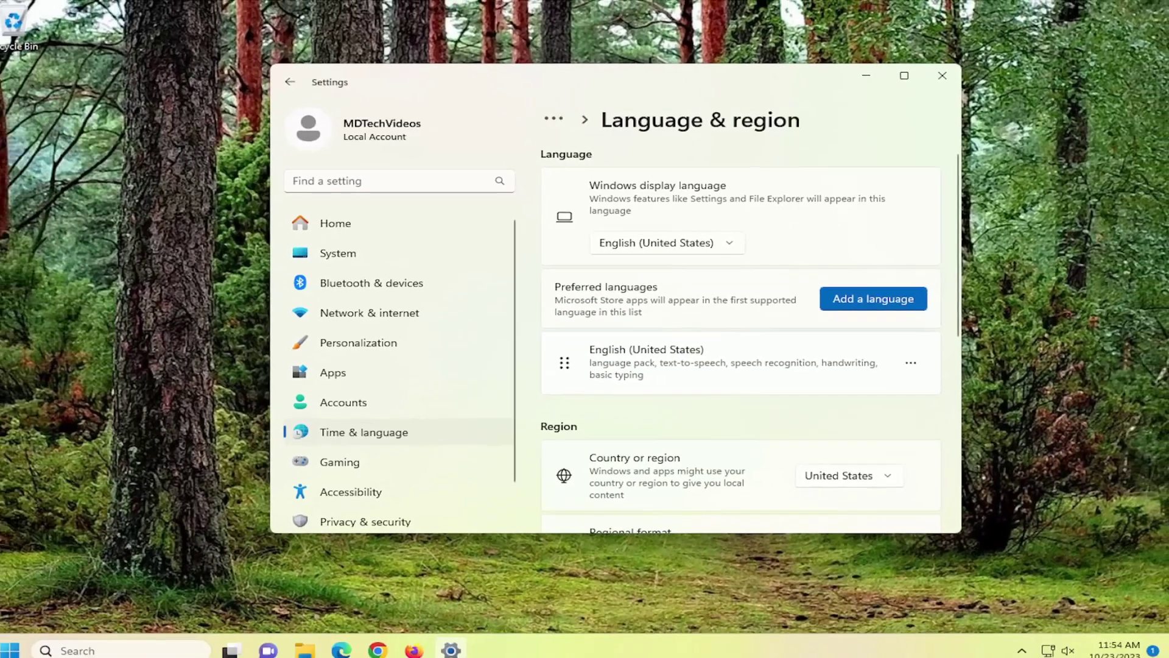